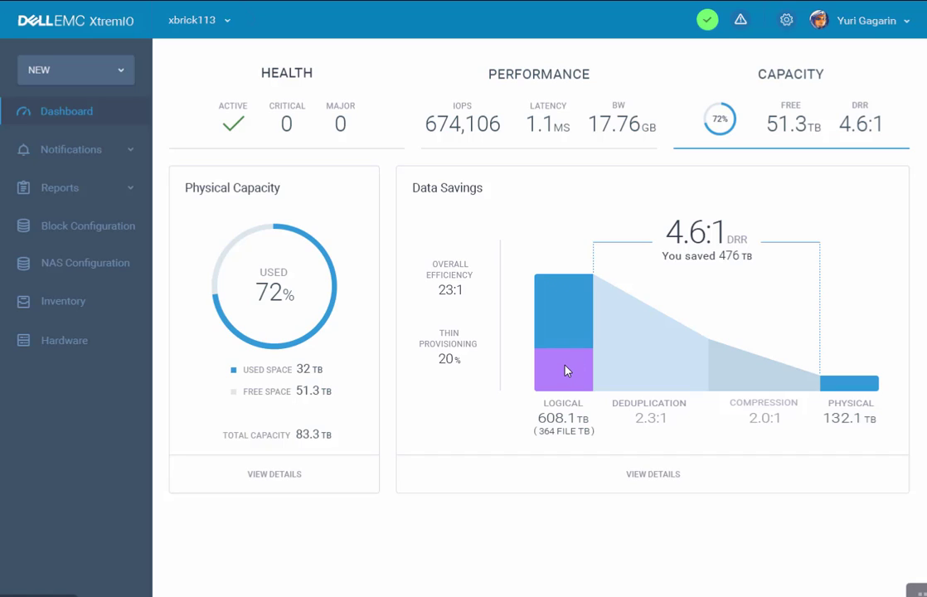
pyautogui.click(507, 128)
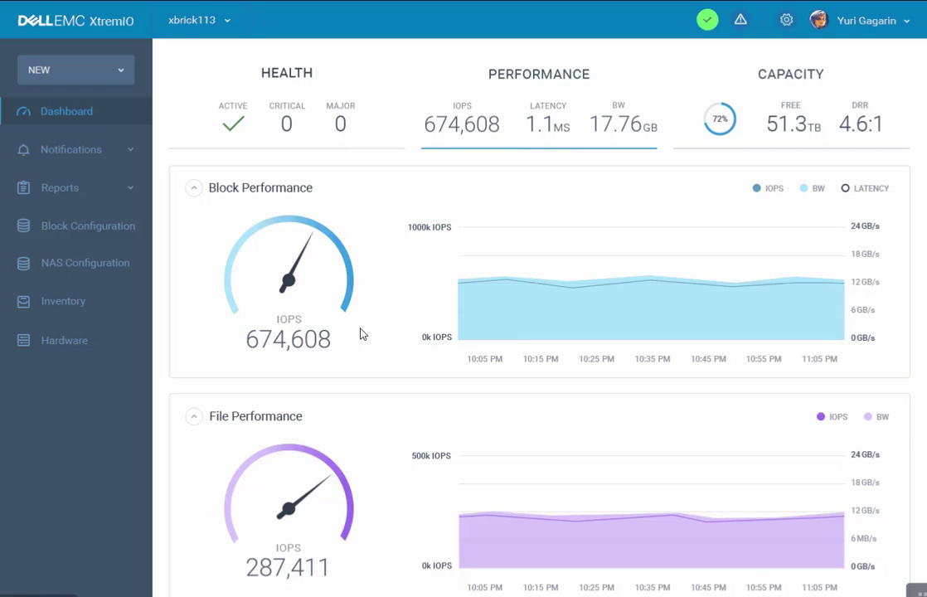
pyautogui.scroll(-1, 362, 334)
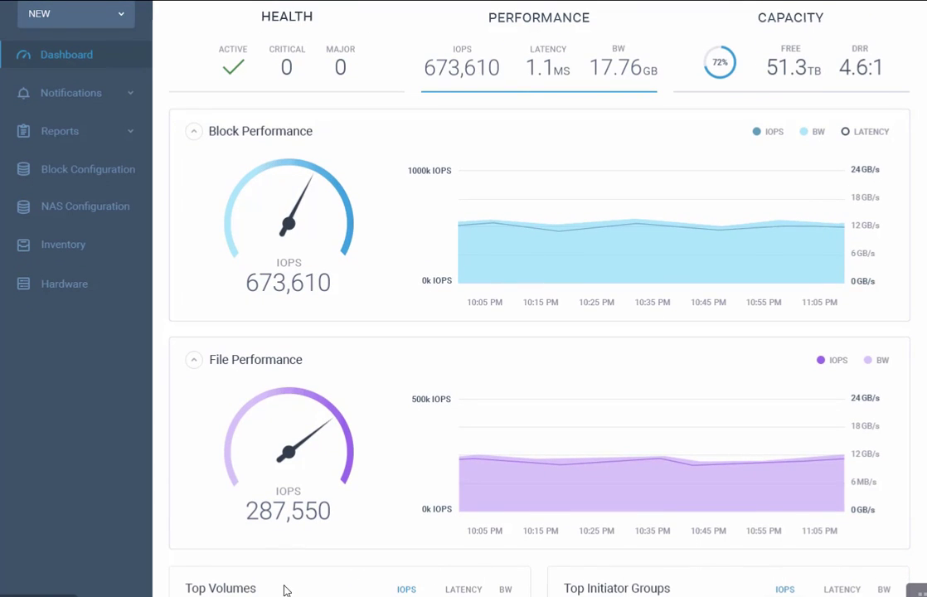
pyautogui.scroll(1, 621, 588)
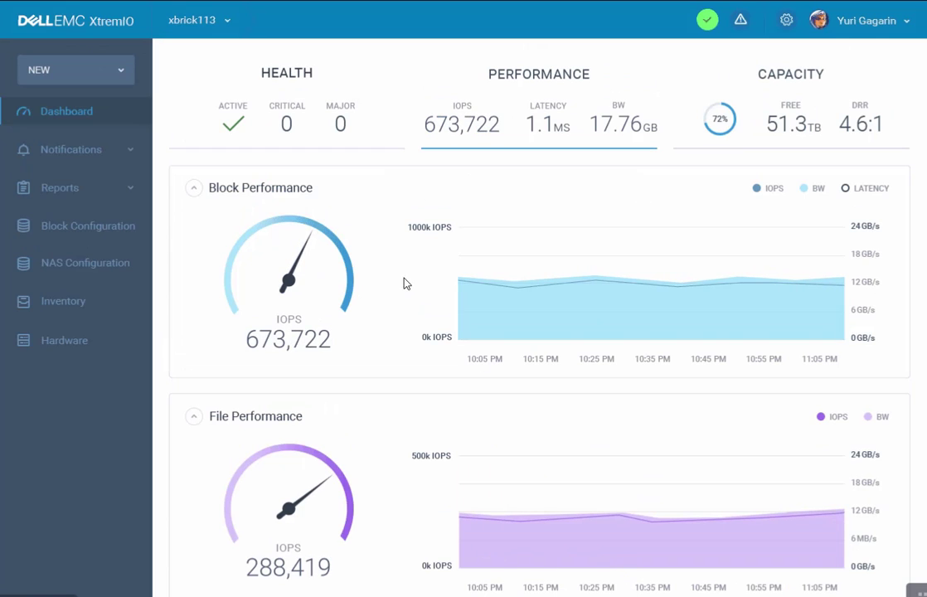
# From the NEW menu, create a NAS volume named Oracle_DB1 sized 10 TB.
pyautogui.click(99, 75)
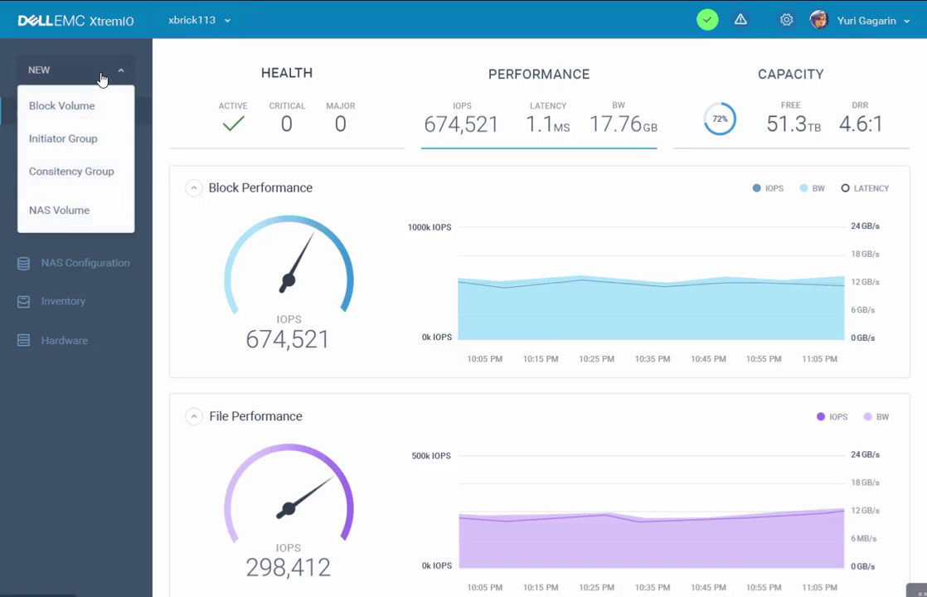
pyautogui.click(59, 212)
pyautogui.scroll(-2, 586, 411)
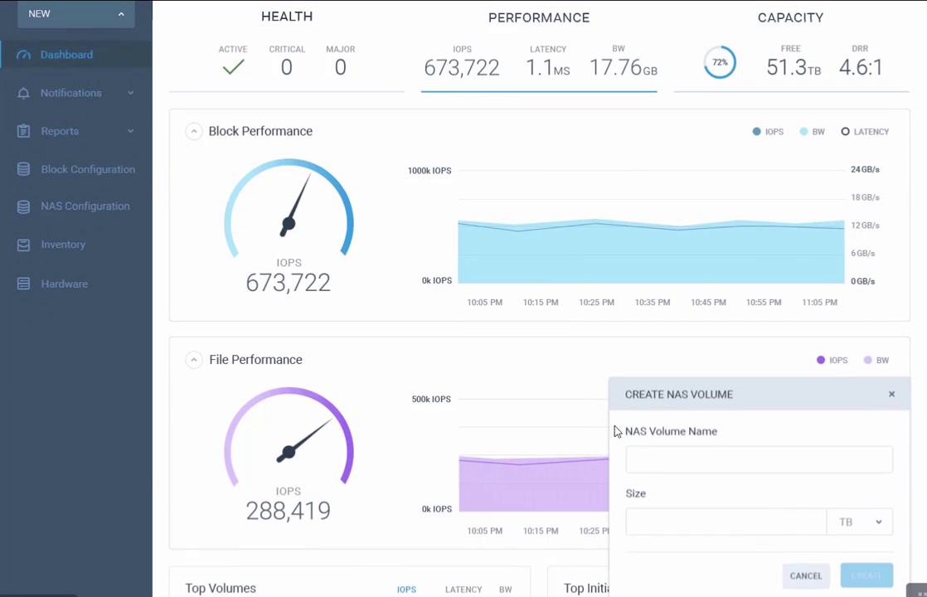
pyautogui.click(656, 468)
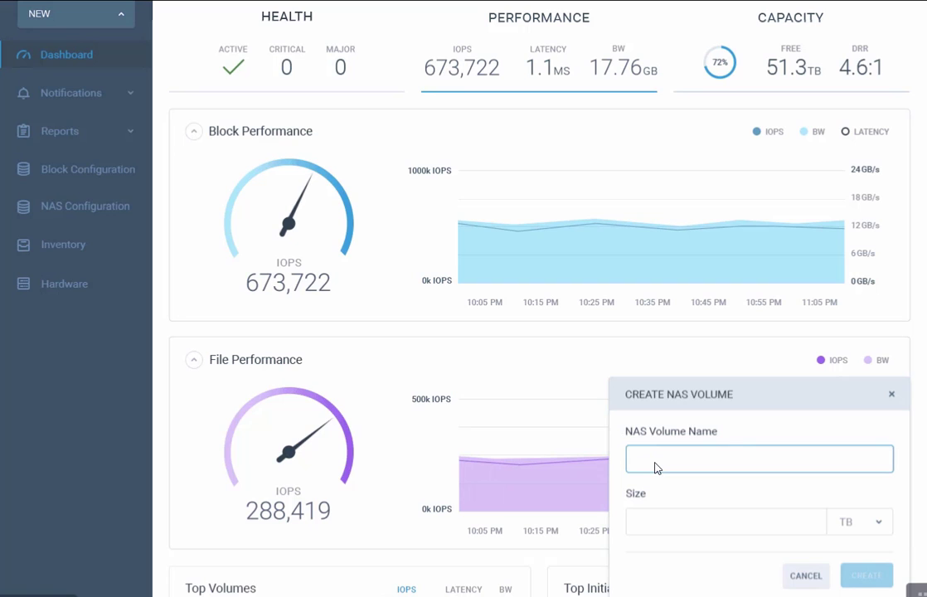
pyautogui.write('Oracle_DB1')
pyautogui.click(648, 532)
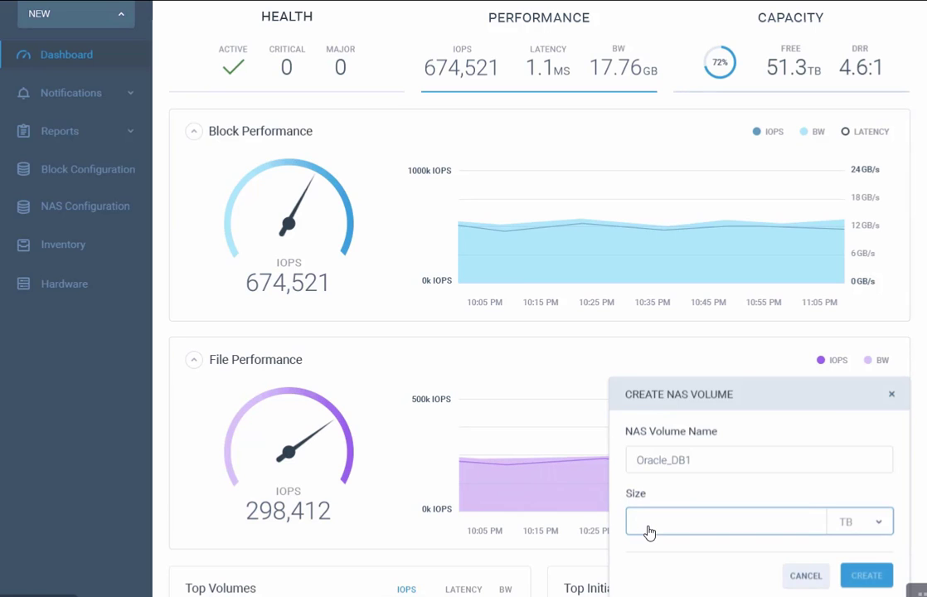
pyautogui.write('10')
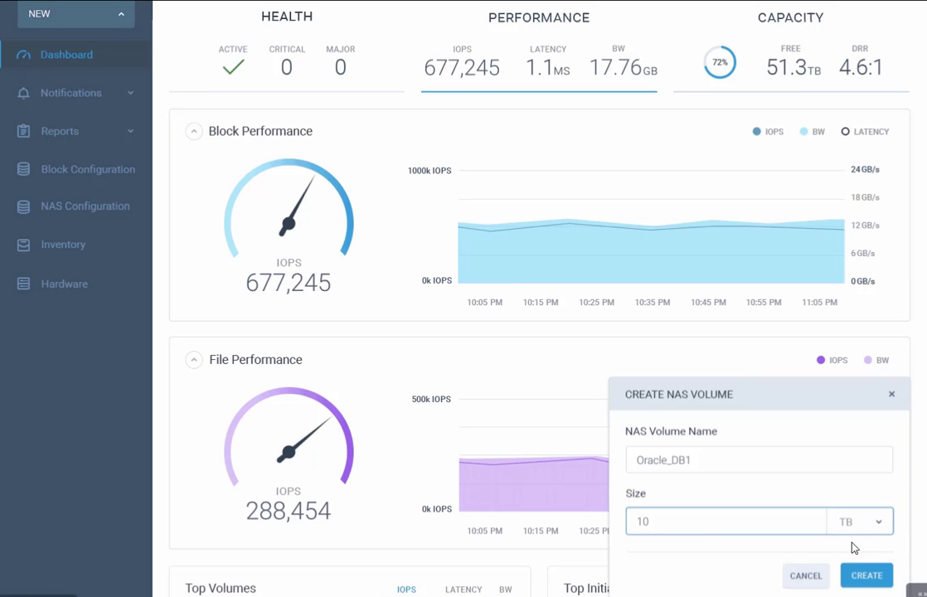
pyautogui.click(854, 575)
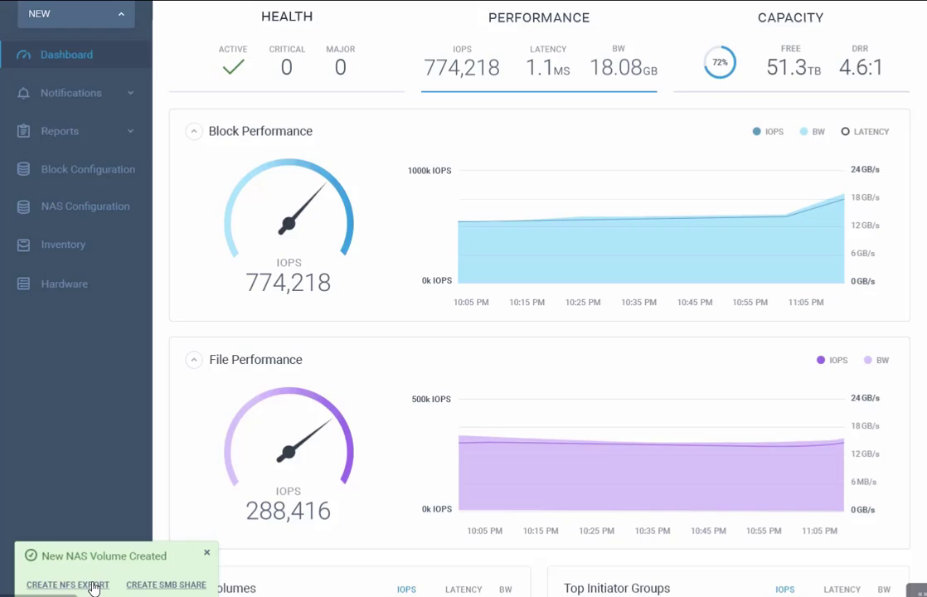
# Create an NFS export of Oracle_DB1 on the root folder /.
pyautogui.click(68, 584)
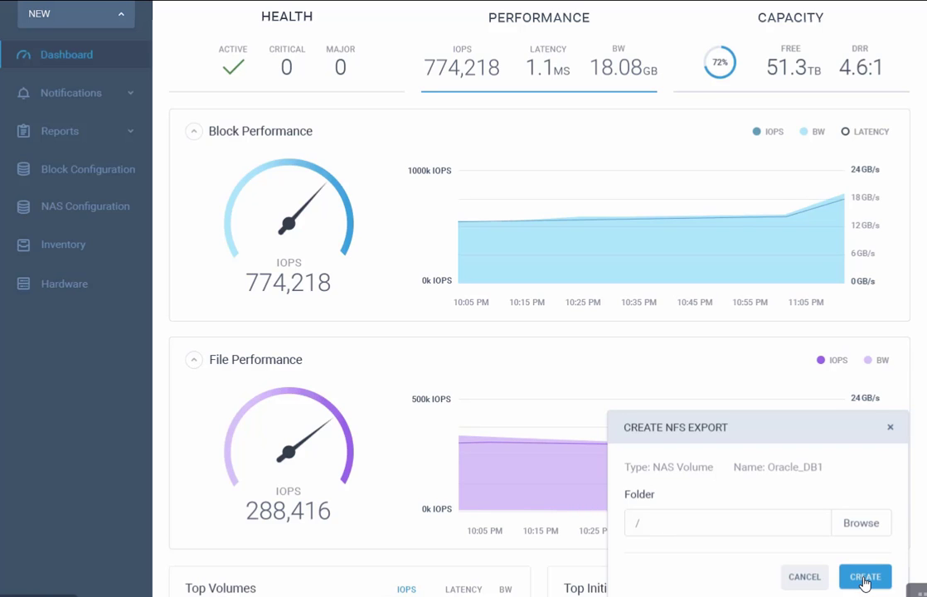
pyautogui.click(863, 580)
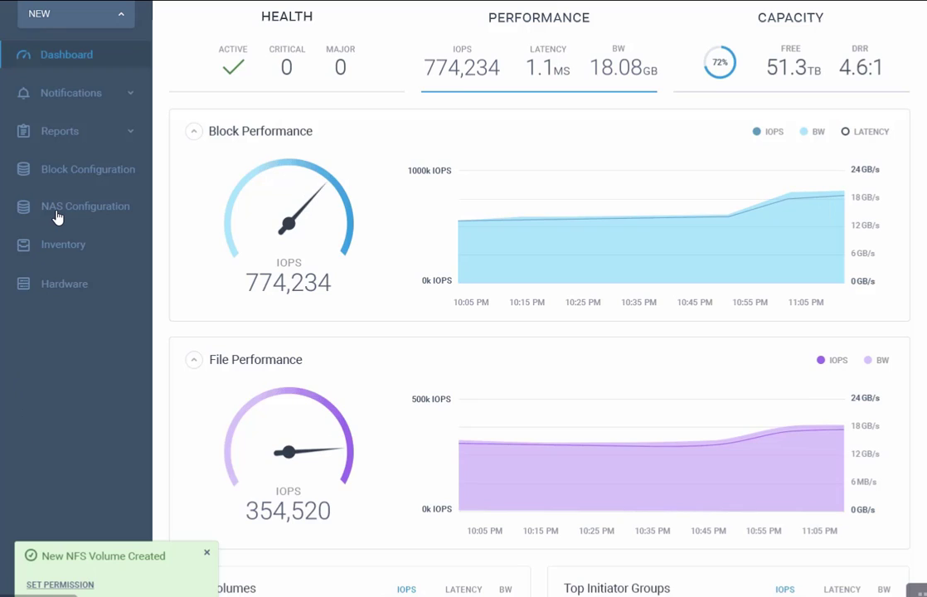
# Open NAS Configuration and check that Oracle_DB1 has one read/write NFS export on /.
pyautogui.click(29, 214)
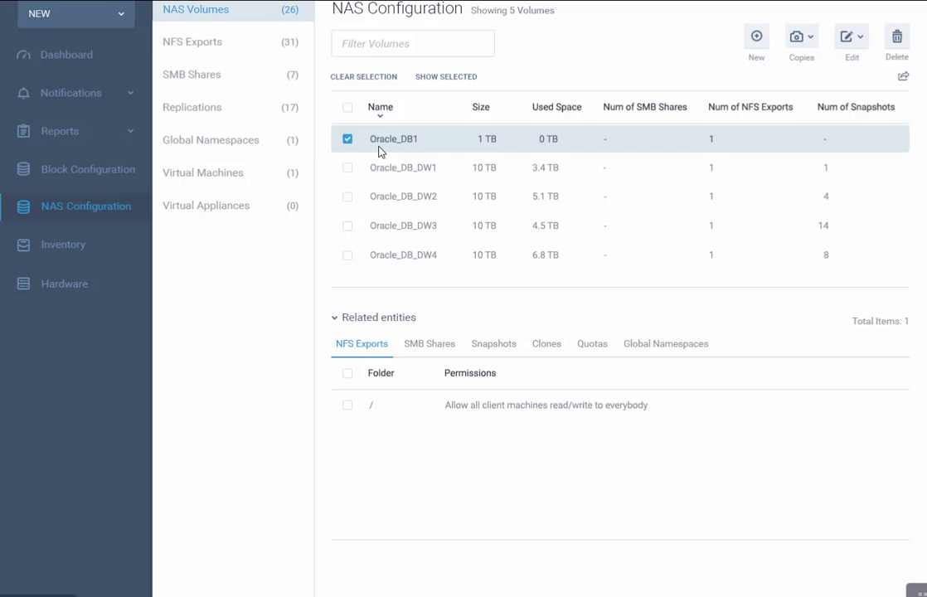
pyautogui.scroll(2, 381, 152)
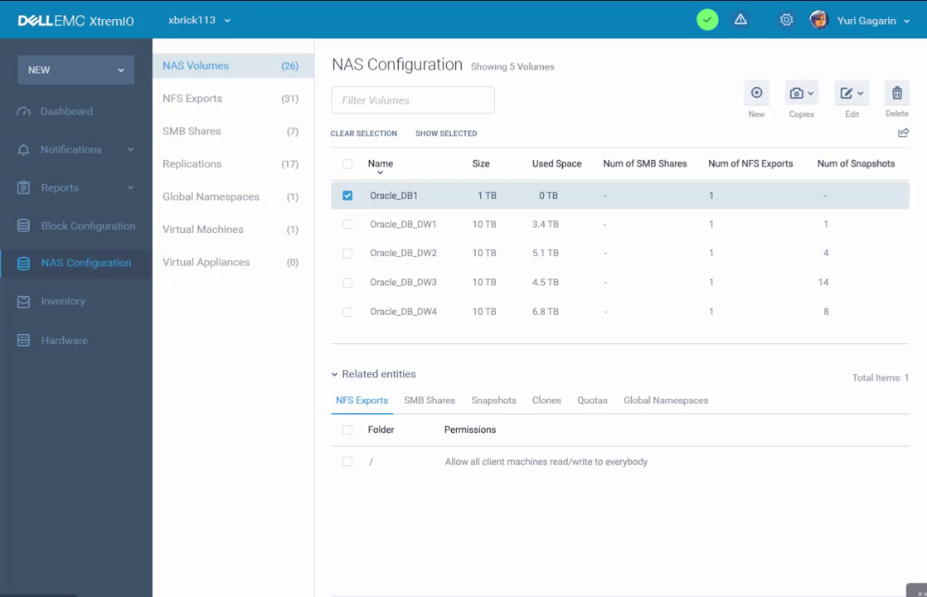
# Return to the dashboard and review Health Status, Top Alerts and the Hardware View.
pyautogui.click(73, 116)
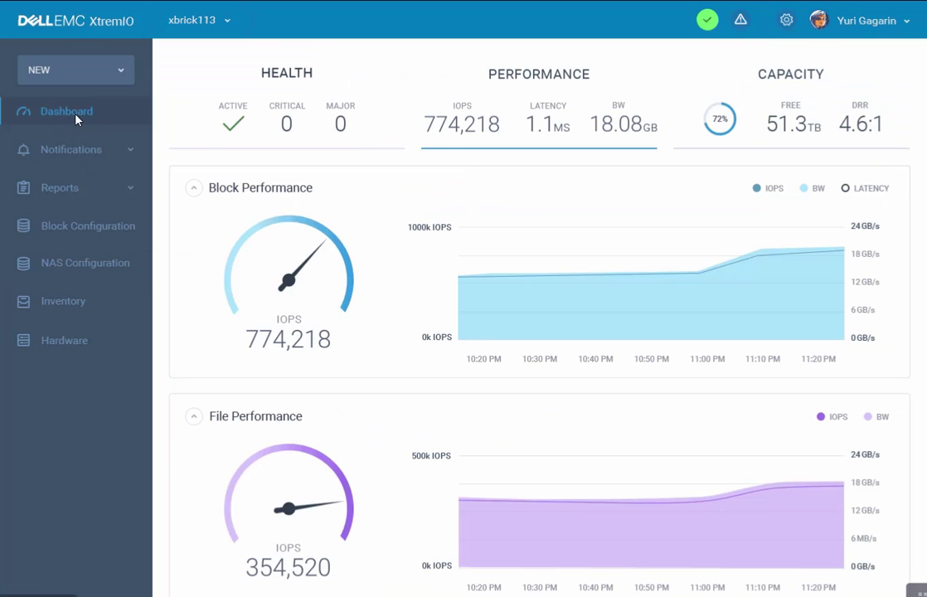
pyautogui.scroll(-1, 238, 445)
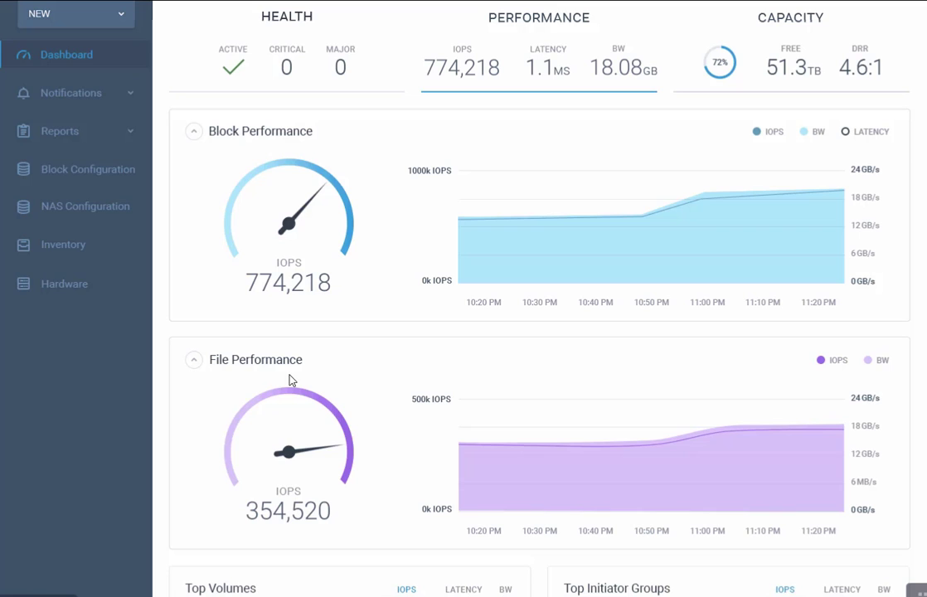
pyautogui.scroll(1, 539, 315)
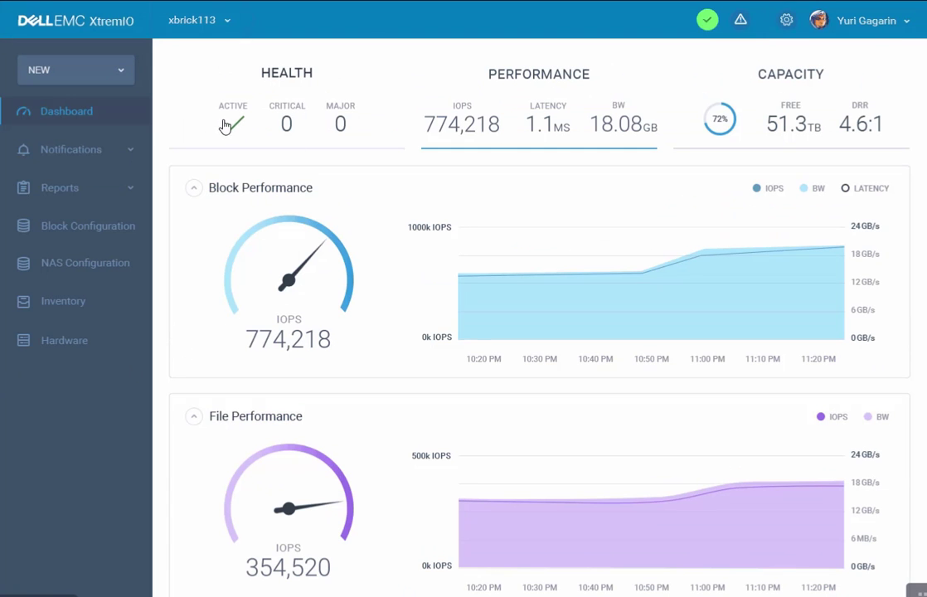
pyautogui.click(255, 121)
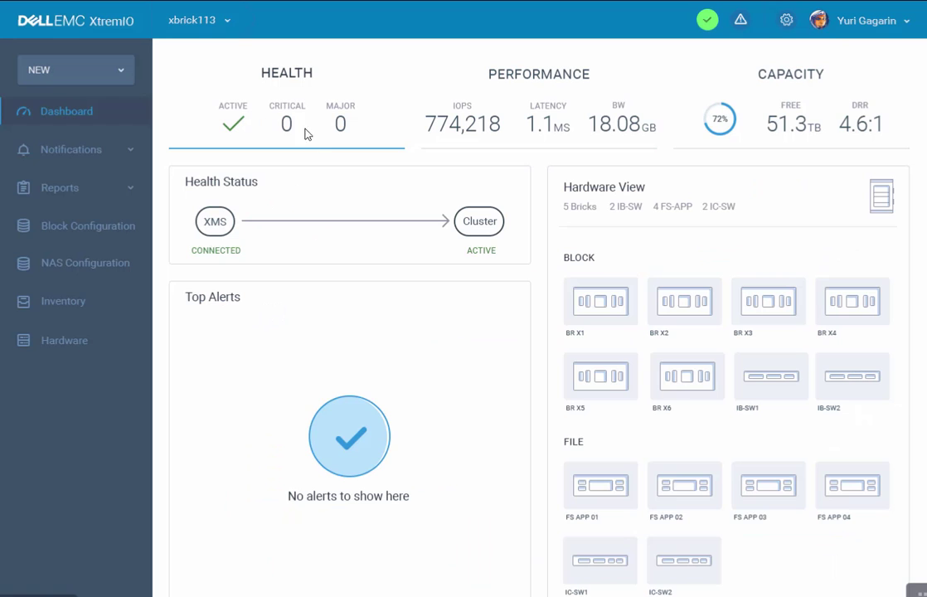
pyautogui.scroll(-1, 516, 299)
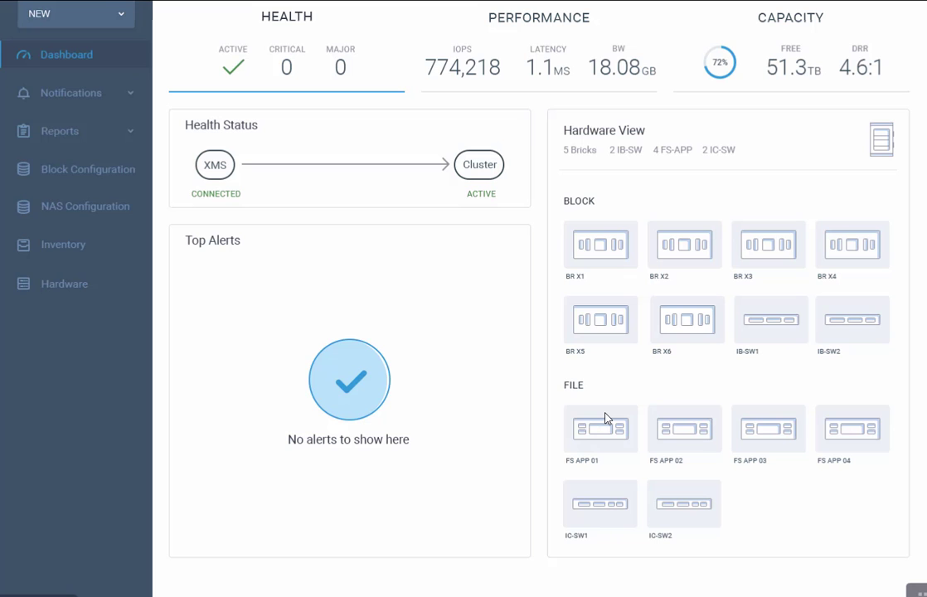
pyautogui.scroll(1, 605, 418)
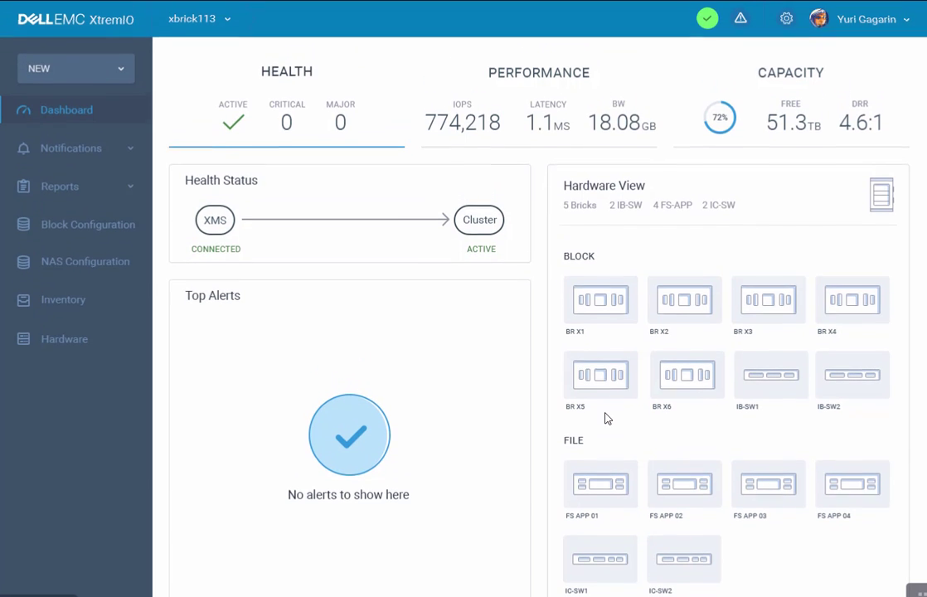
# Scale out with appliance 68ZB833, giving Controllers 8 and 9 client IP 10.37.19.8.
pyautogui.click(787, 23)
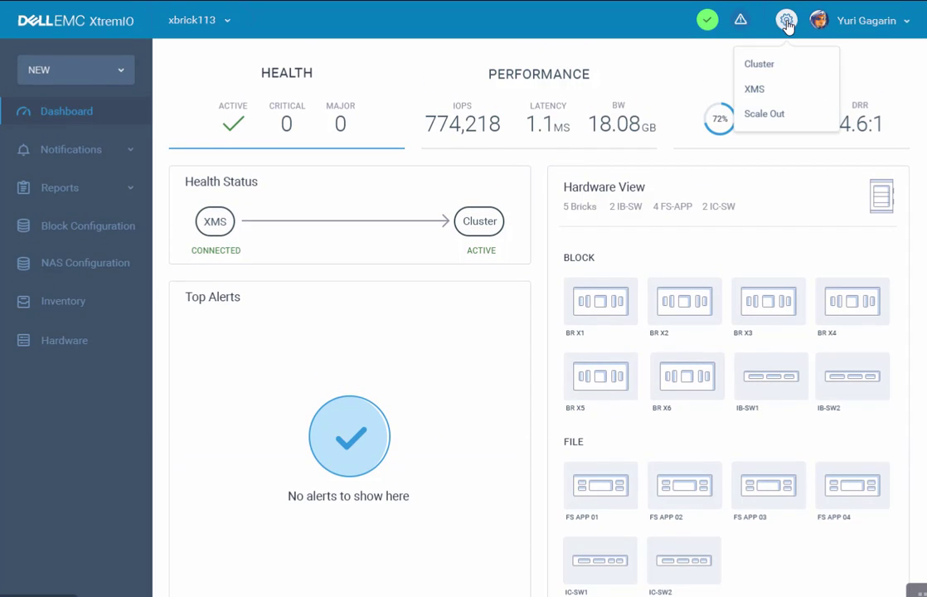
pyautogui.click(766, 116)
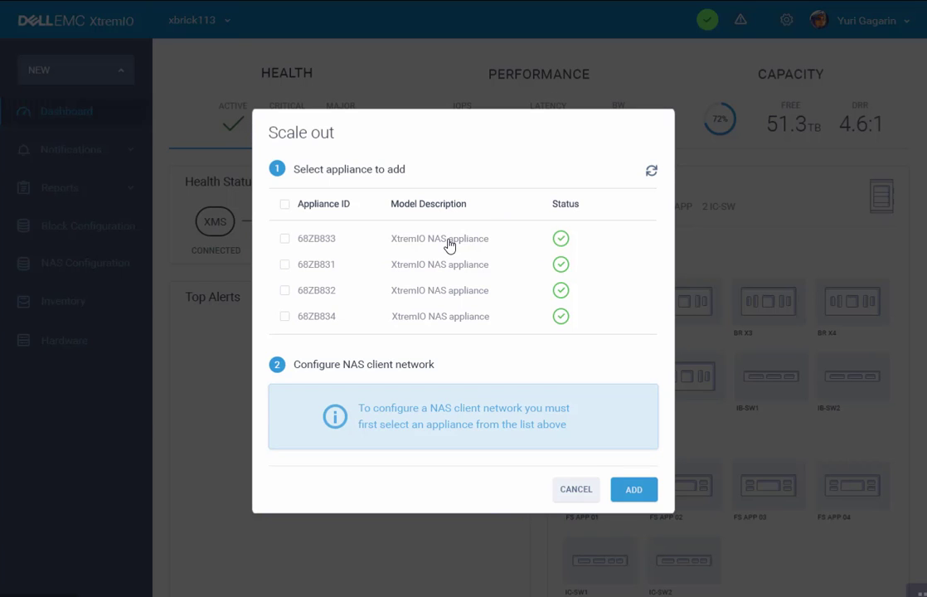
pyautogui.click(308, 240)
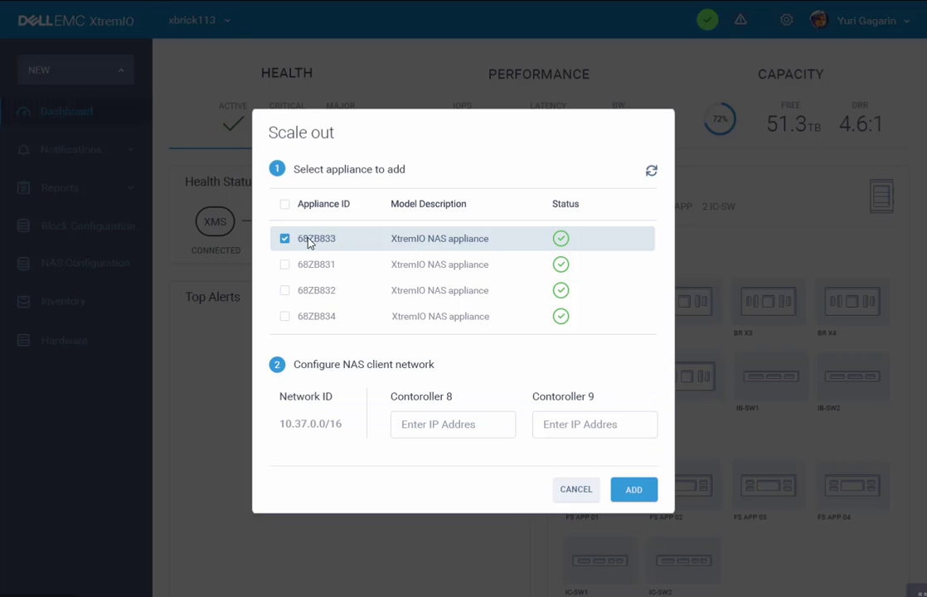
pyautogui.click(421, 428)
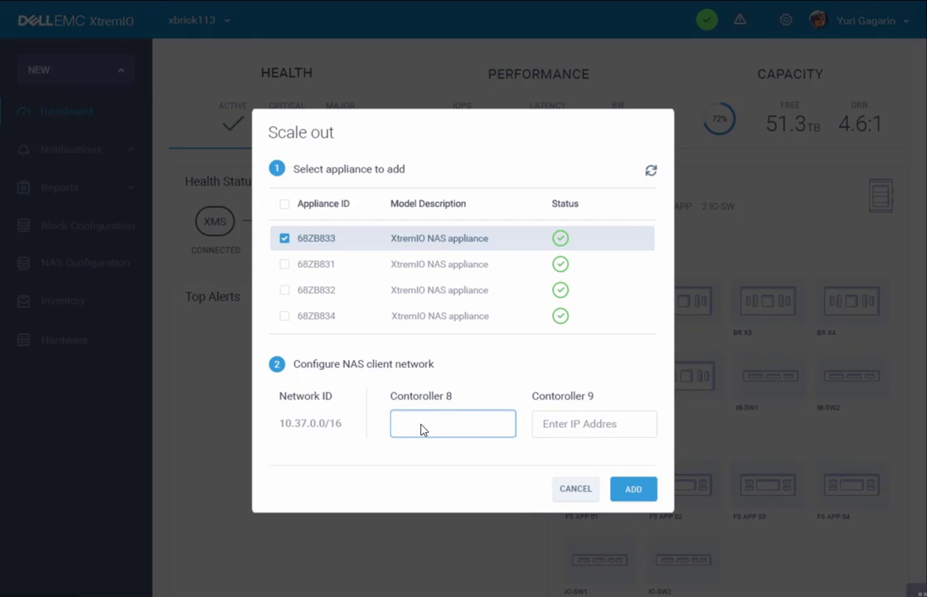
pyautogui.write('10.37.19.8')
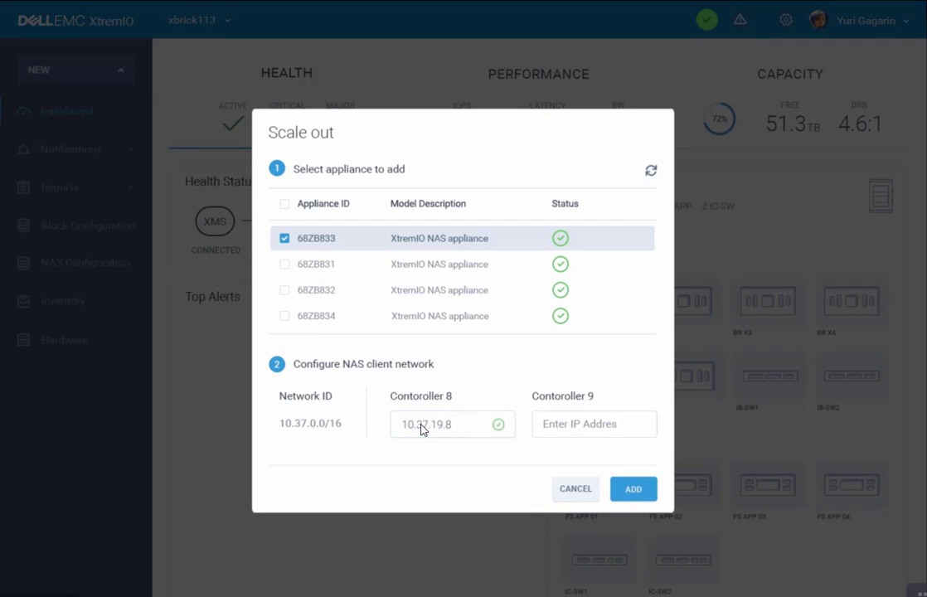
pyautogui.click(556, 427)
pyautogui.write('10.37.19.8')
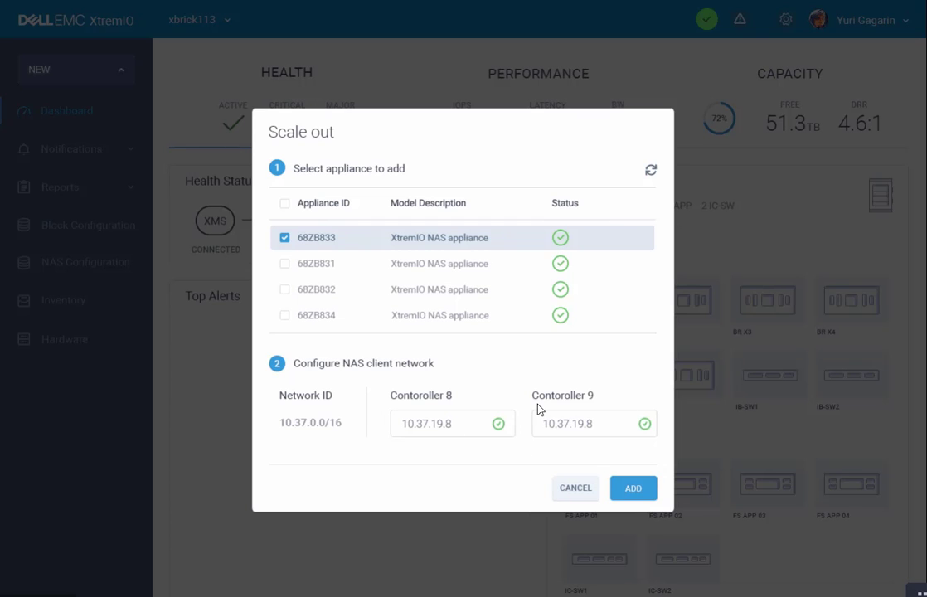
pyautogui.click(633, 489)
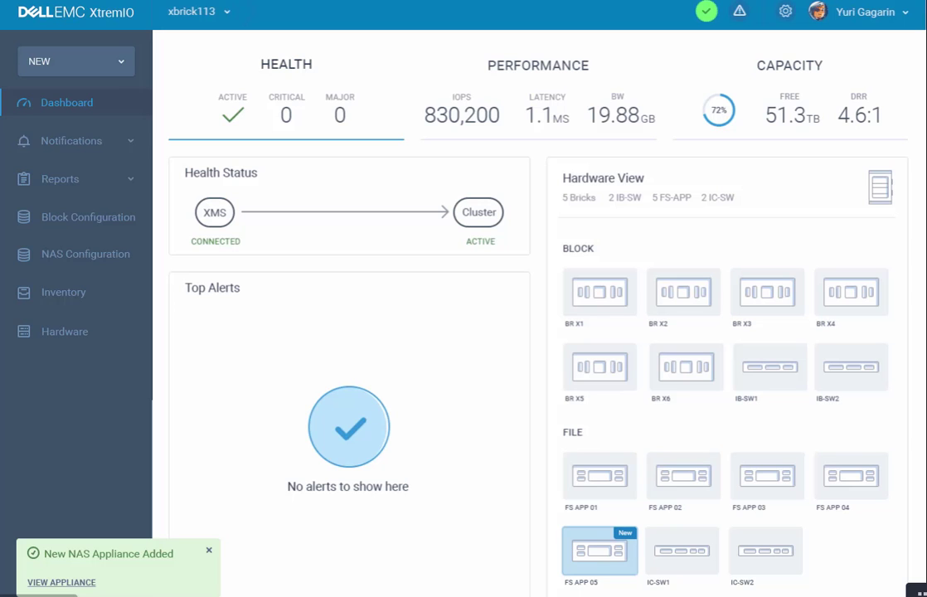
# Display the dashboard's Block and File Performance charts.
pyautogui.click(524, 126)
pyautogui.scroll(-2, 467, 271)
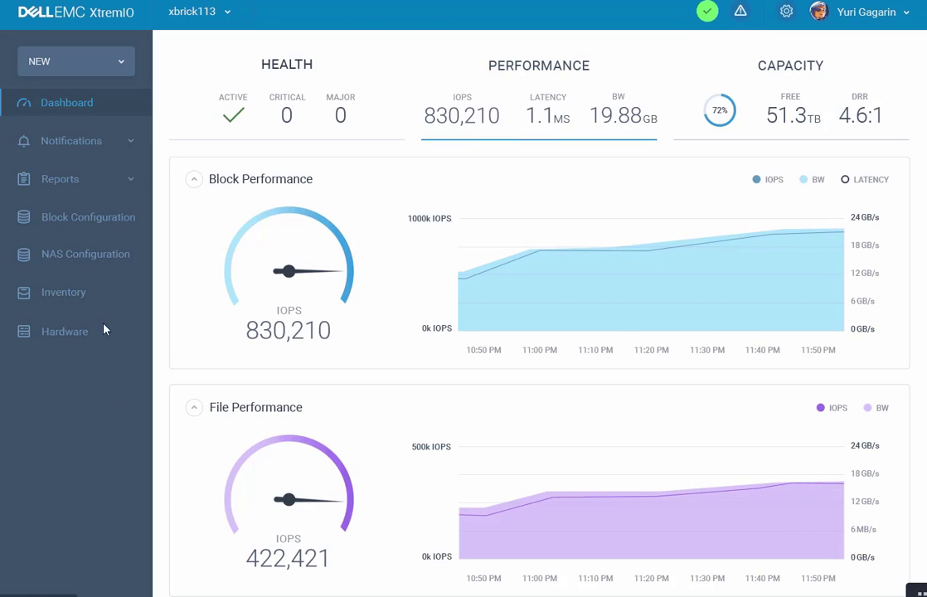
# In NAS Configuration, create a snapshot of Oracle_DB1 named Oracle_DB-snap1.
pyautogui.click(65, 264)
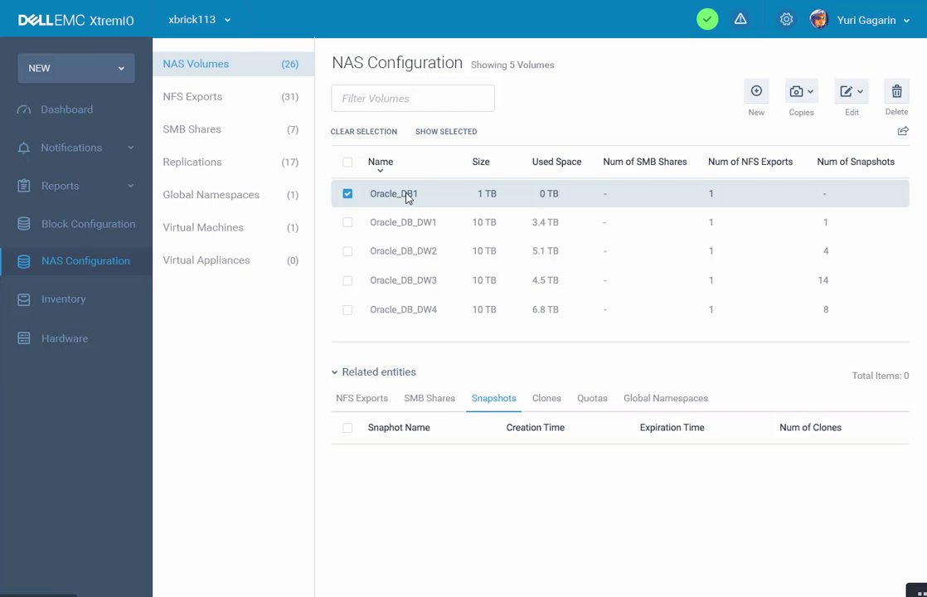
pyautogui.click(812, 99)
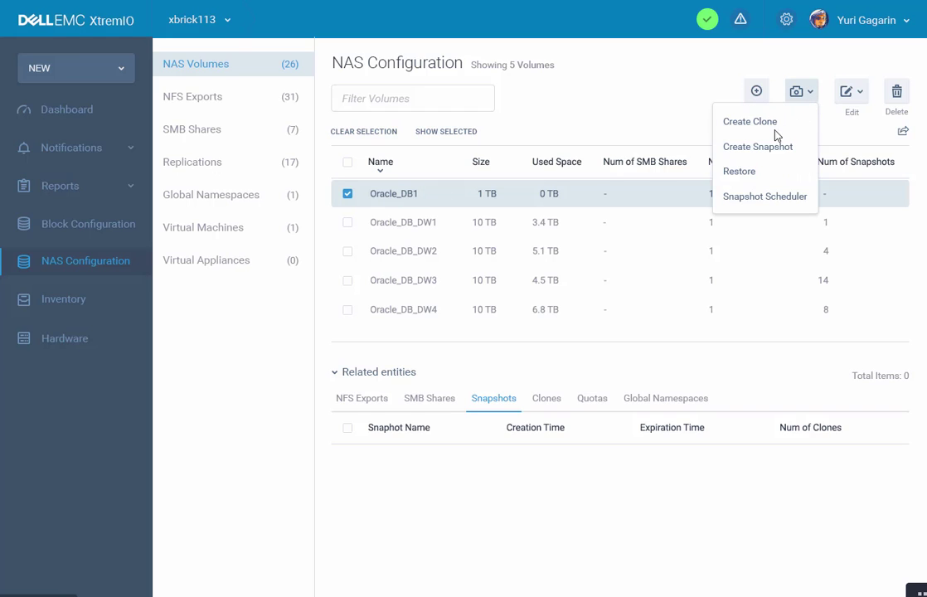
pyautogui.click(760, 149)
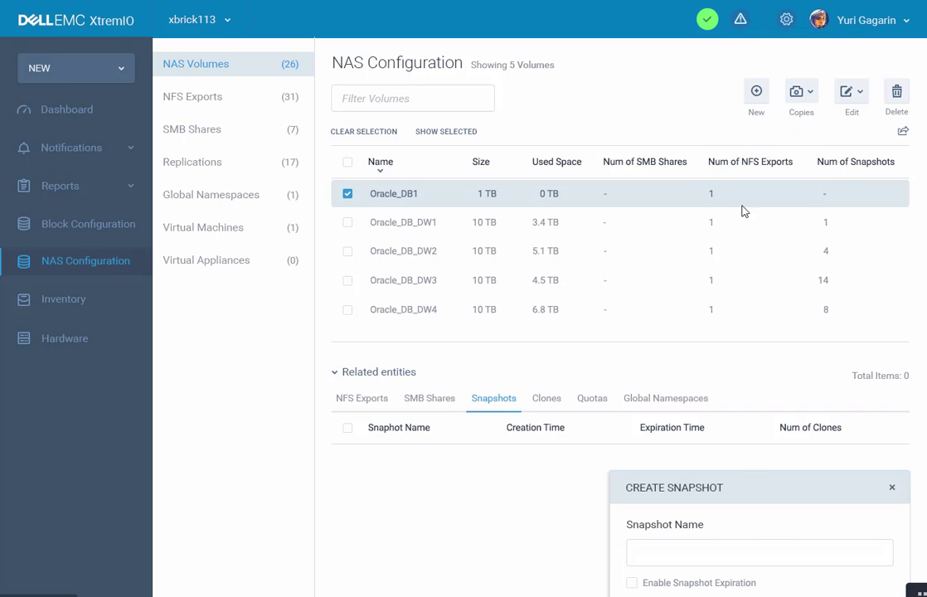
pyautogui.scroll(-1, 765, 534)
pyautogui.click(709, 497)
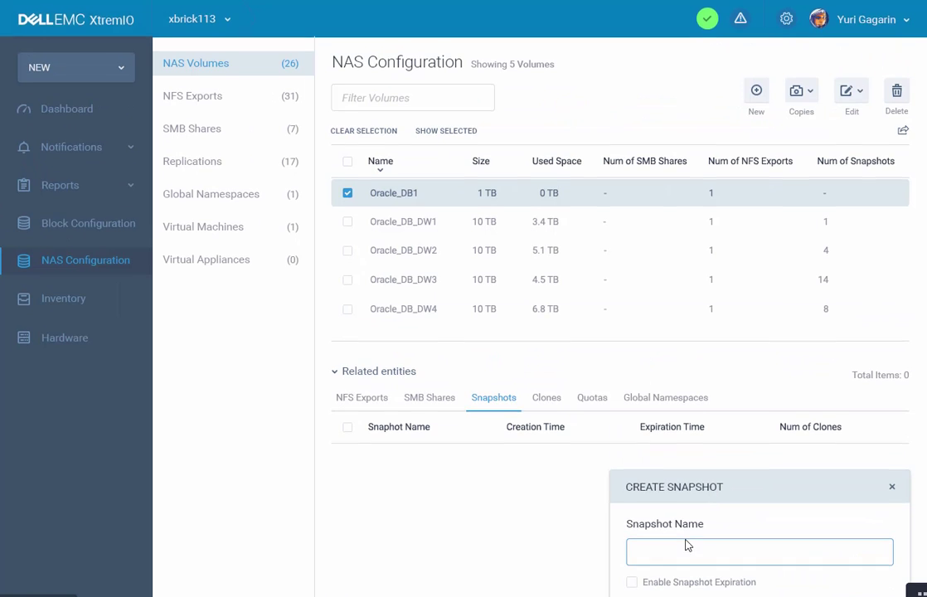
pyautogui.write('Oracle_DB-snap1')
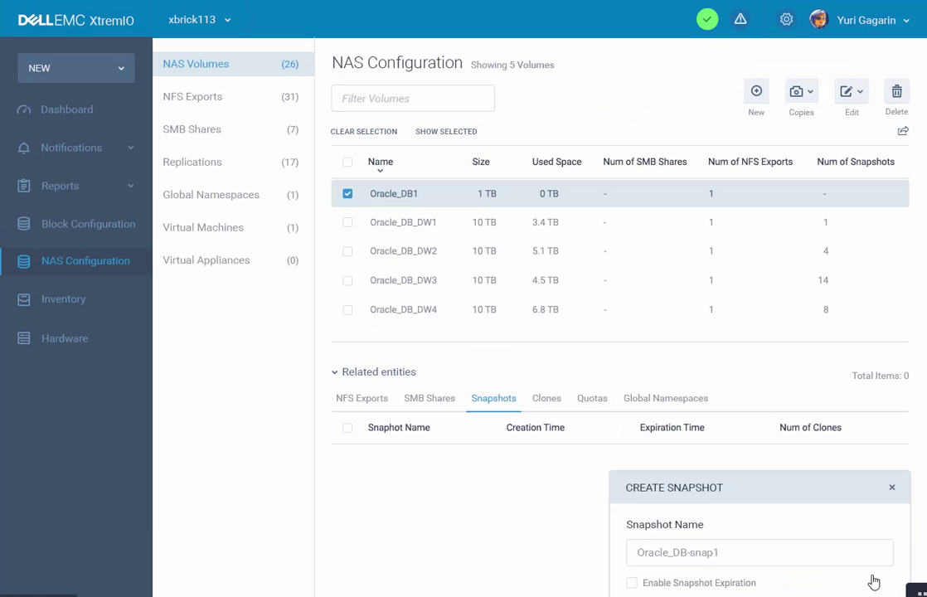
pyautogui.click(868, 572)
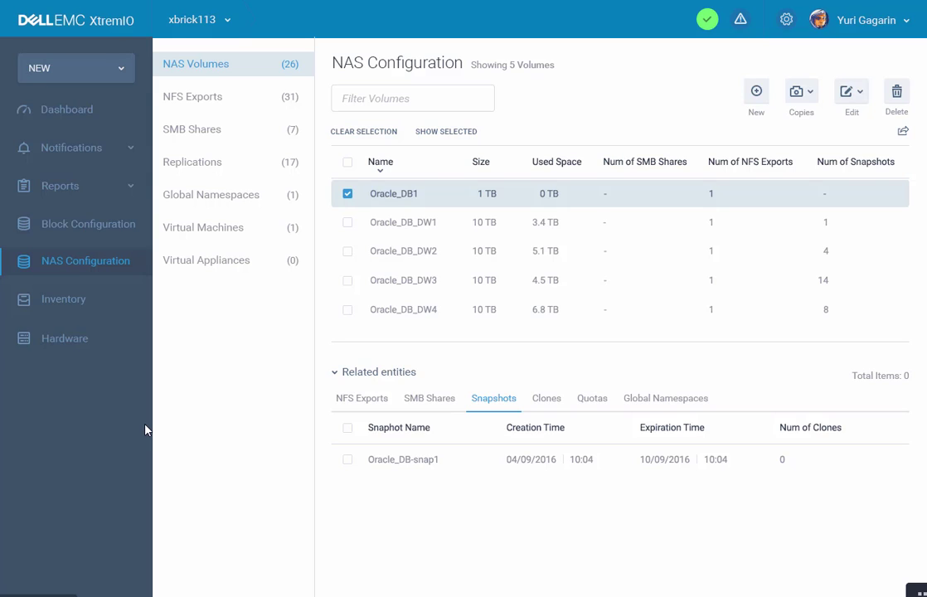
# Show the Virtual Machines list in the NAS sidebar.
pyautogui.click(191, 236)
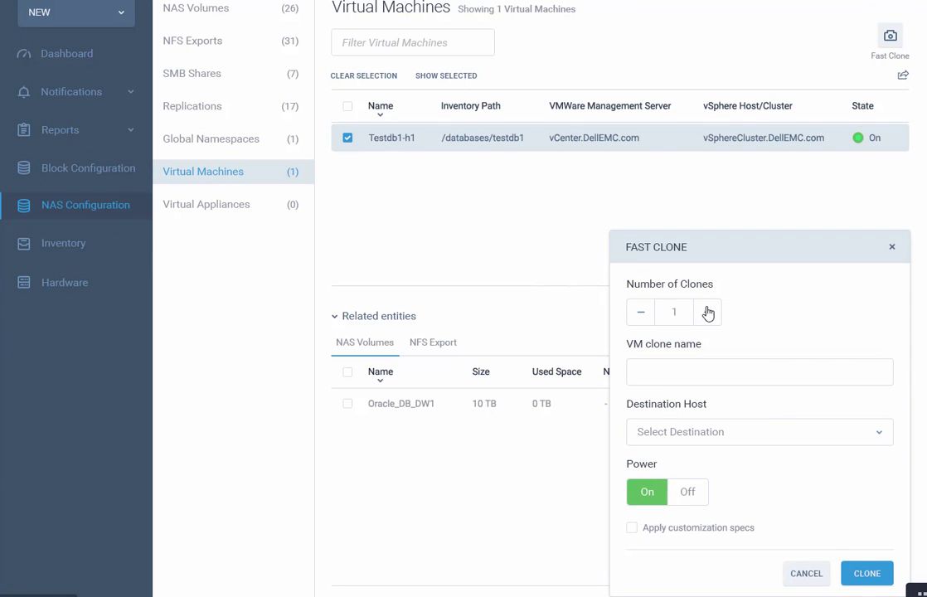
# Clone Testdb1-h1 twice as Oracle_DB1 onto vSphereCluster.DellEMC.com.
pyautogui.click(707, 312)
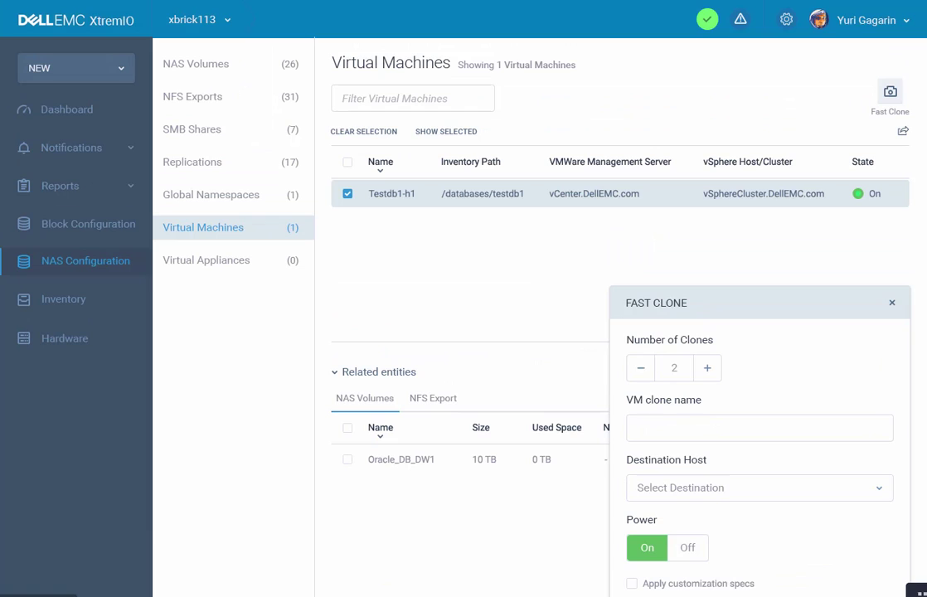
pyautogui.click(654, 431)
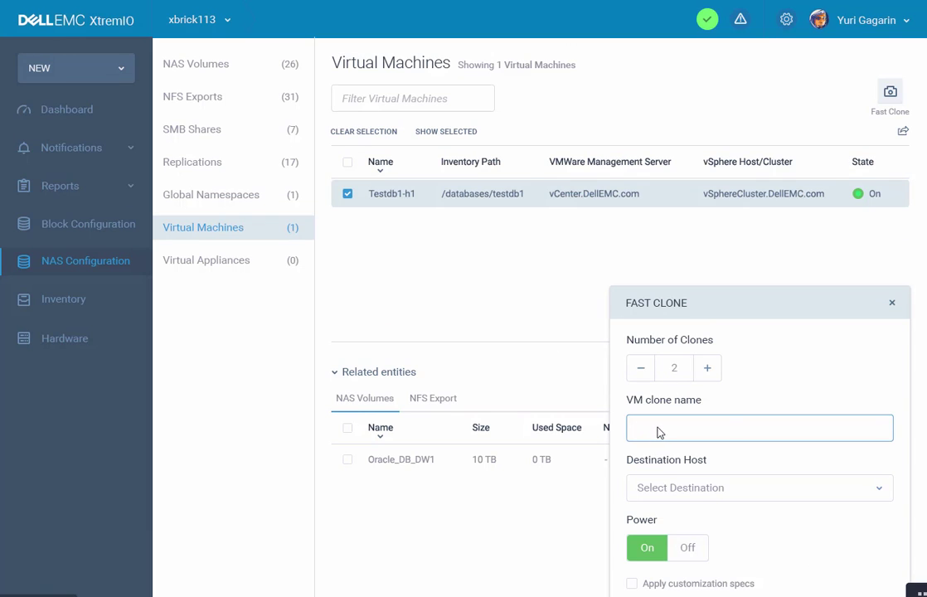
pyautogui.write('Oracle_DB1')
pyautogui.click(878, 491)
pyautogui.scroll(-1, 820, 506)
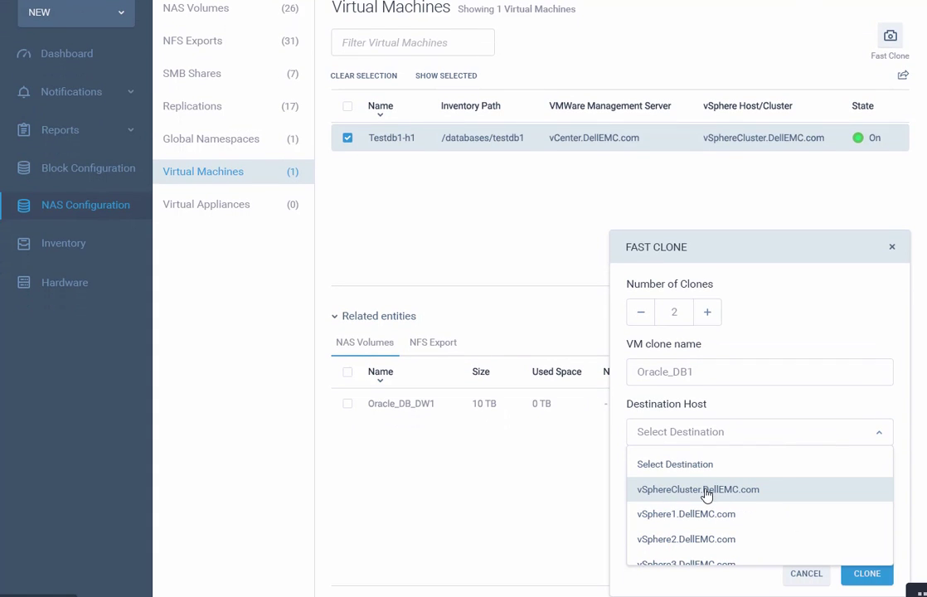
pyautogui.click(678, 496)
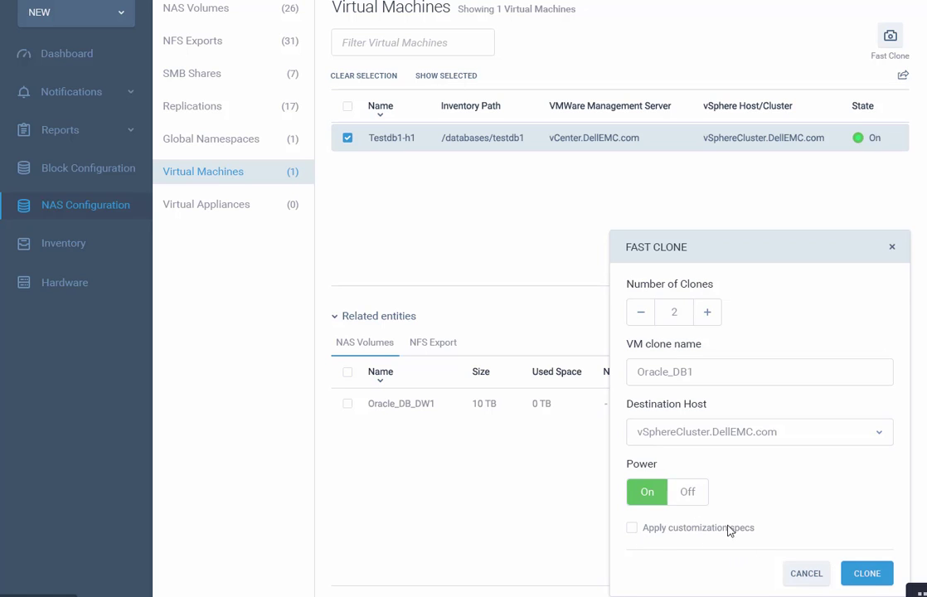
pyautogui.click(866, 574)
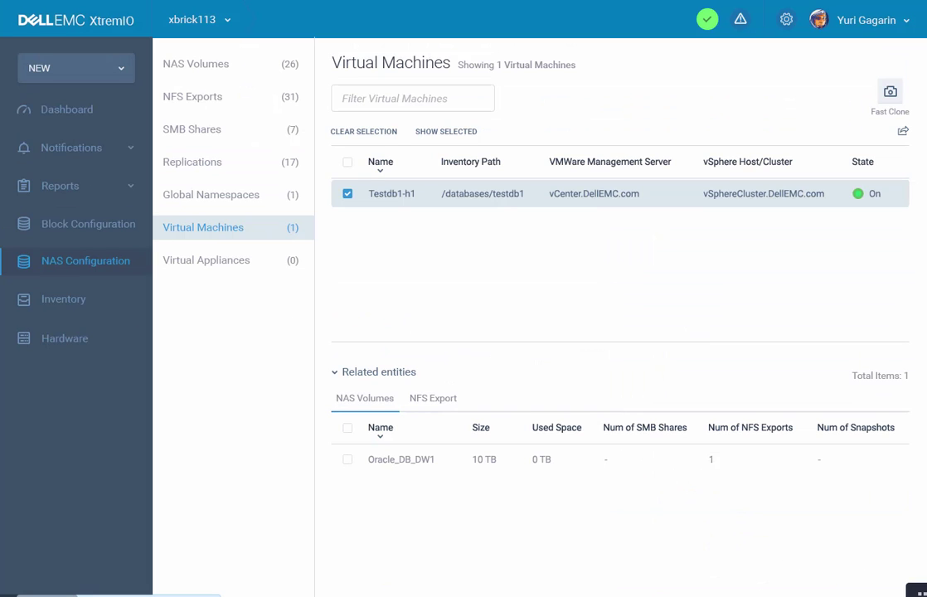